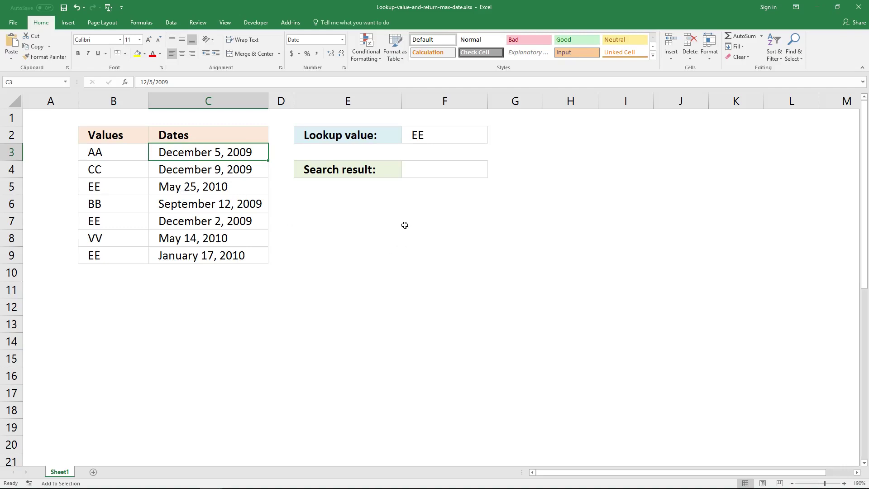
Look over the lookup value in F2 and the Values list B3:B9.
{"action": "left_click", "coordinate": [437, 139]}
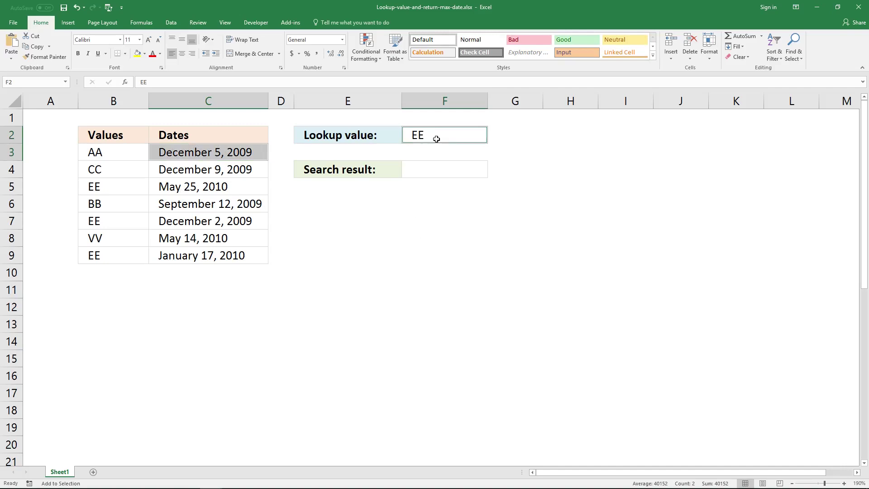
{"action": "left_click", "coordinate": [436, 139]}
{"action": "left_click_drag", "start_coordinate": [134, 154], "coordinate": [114, 259]}
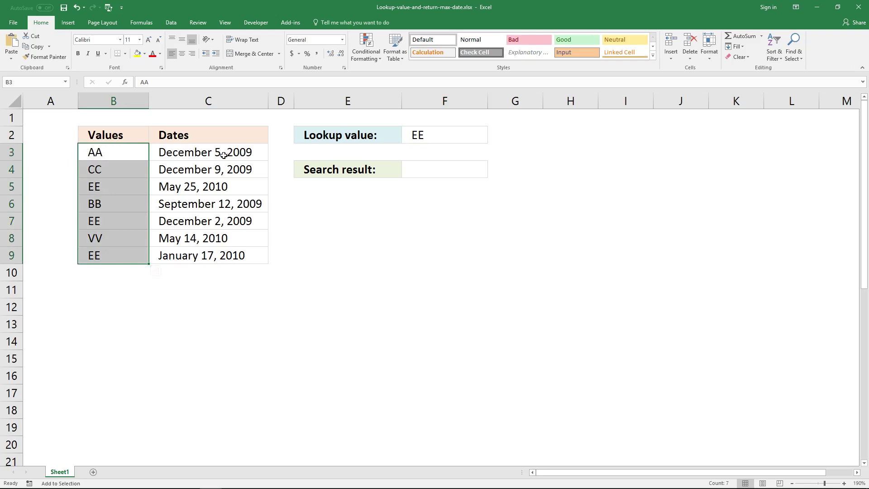
{"action": "left_click", "coordinate": [289, 249]}
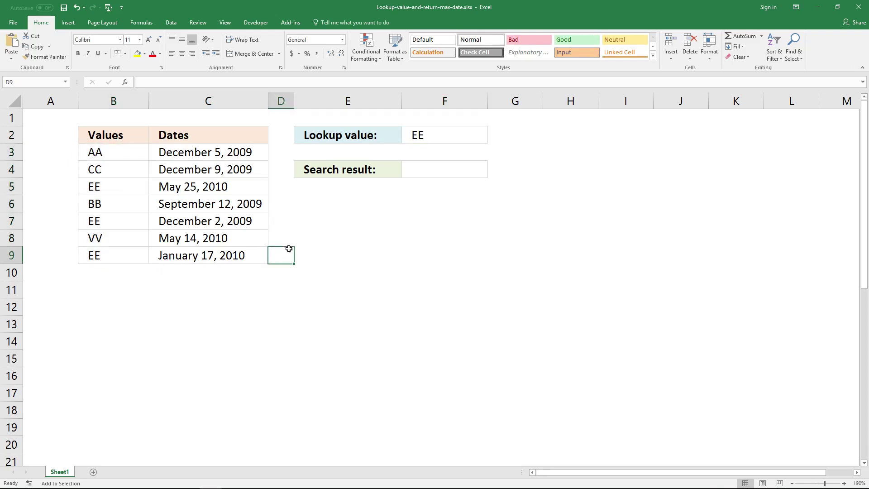
Enter the array formula {=F2=B3:B9} in A3, then select A3:A9.
{"action": "left_click", "coordinate": [46, 150]}
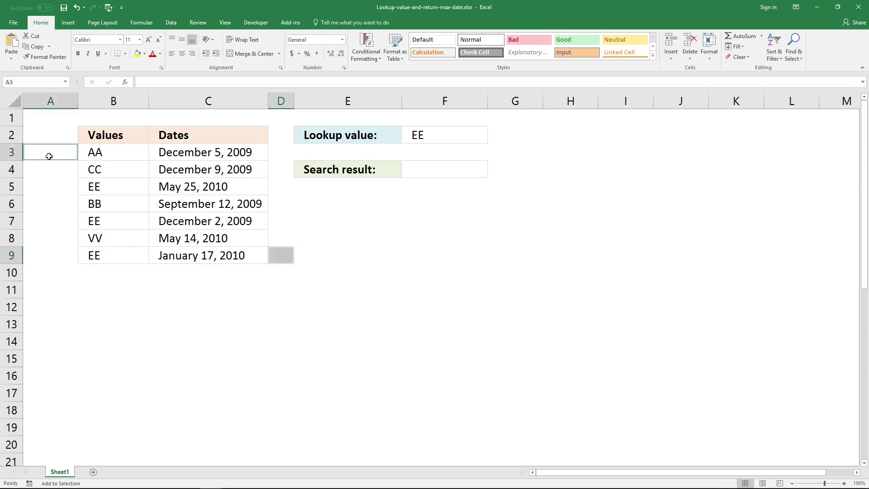
{"action": "type", "text": "="}
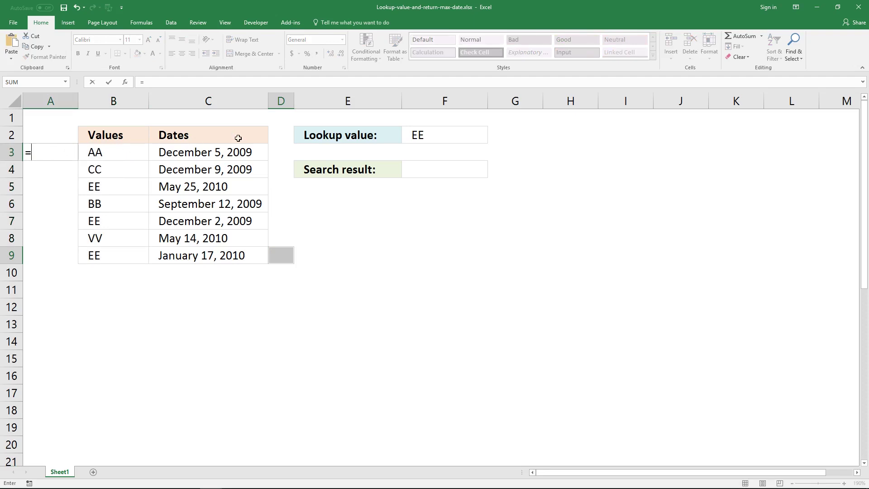
{"action": "left_click", "coordinate": [420, 136]}
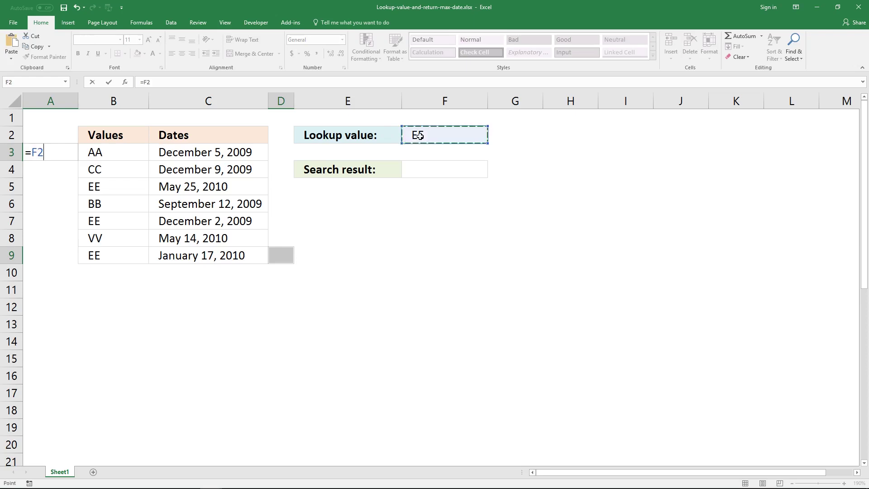
{"action": "type", "text": "="}
{"action": "left_click_drag", "start_coordinate": [128, 157], "coordinate": [120, 250]}
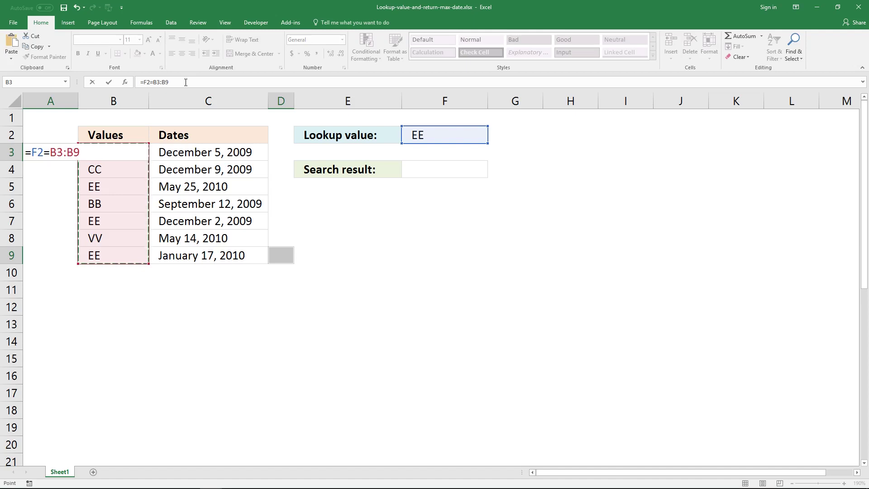
{"action": "key", "text": "ctrl+shift+Return"}
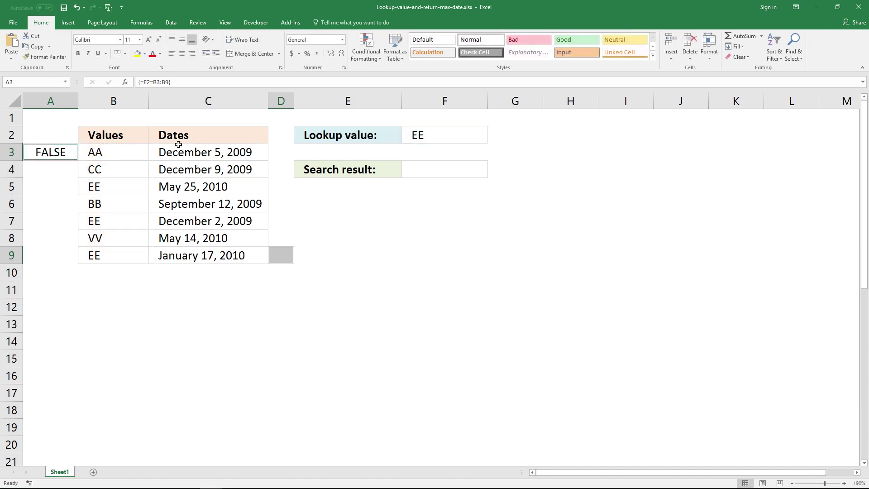
{"action": "left_click_drag", "start_coordinate": [42, 152], "coordinate": [47, 238]}
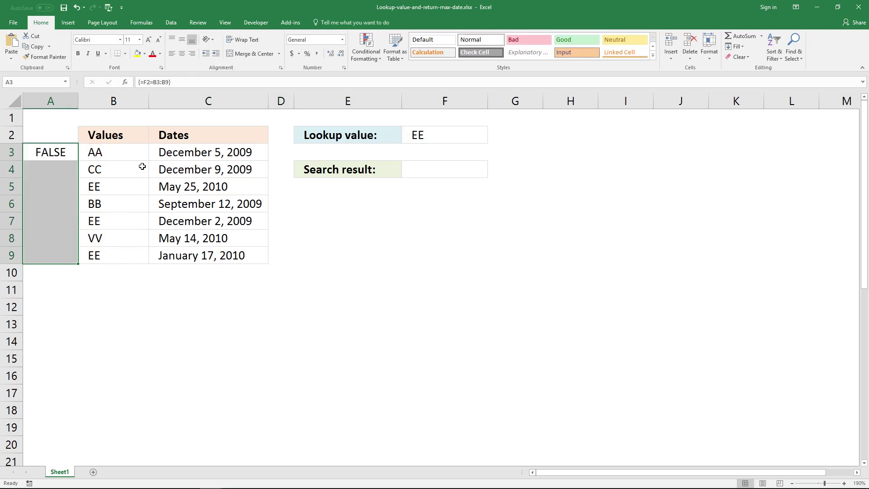
Re-enter {=F2=B3:B9} as one array over A3:A9, giving TRUE beside each EE.
{"action": "left_click", "coordinate": [191, 81]}
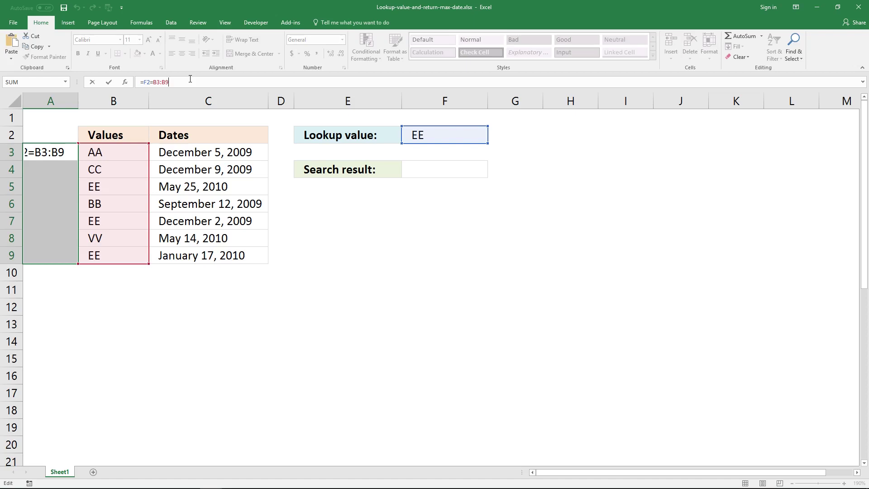
{"action": "key", "text": "ctrl+shift+Return"}
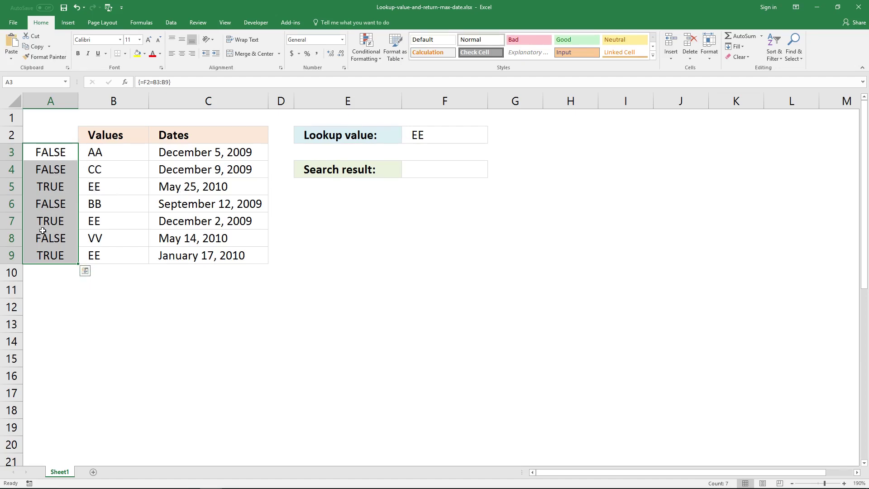
Change the A3:A9 array formula to {=IF(F2=B3:B9,C3:C9,"")} to return EE dates.
{"action": "left_click", "coordinate": [144, 85]}
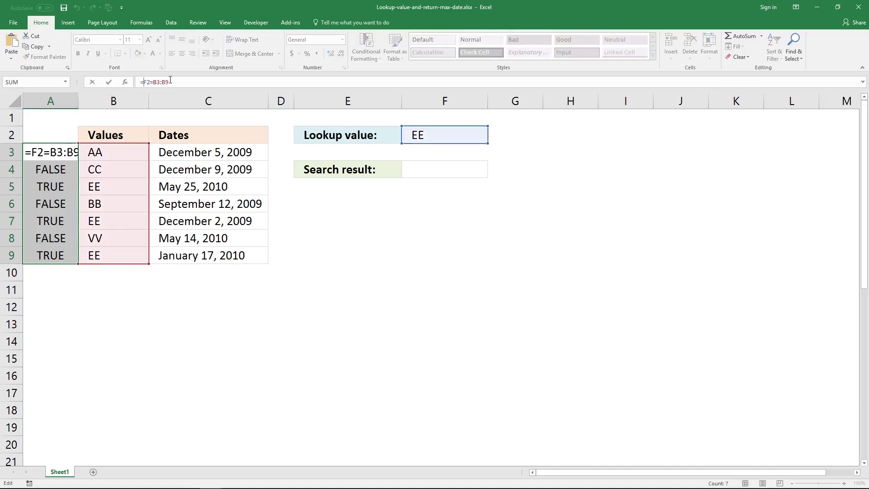
{"action": "type", "text": "IF"}
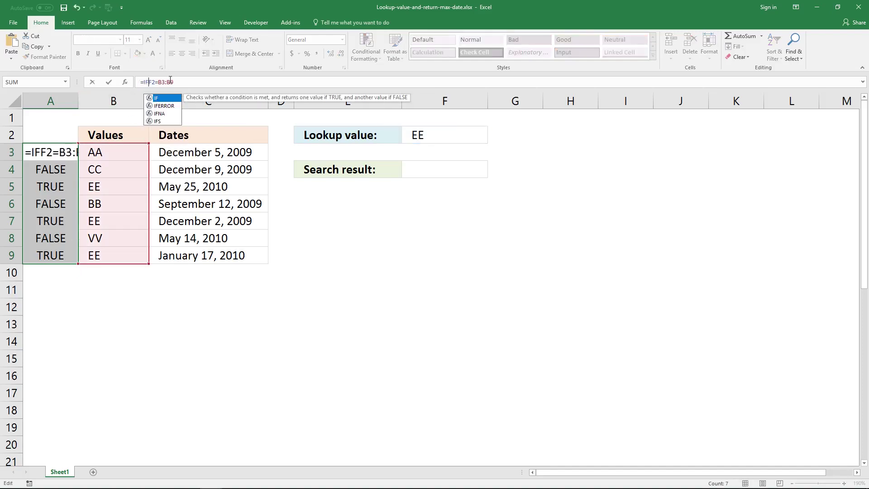
{"action": "type", "text": "("}
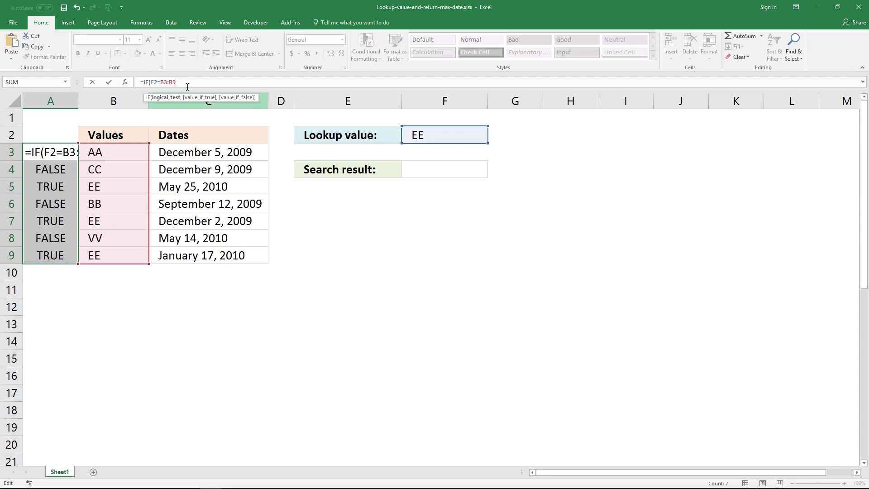
{"action": "type", "text": ","}
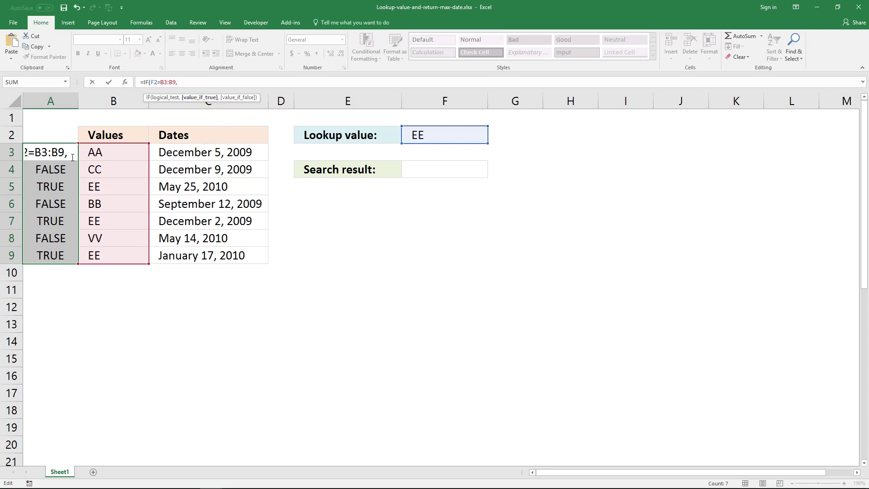
{"action": "left_click_drag", "start_coordinate": [209, 149], "coordinate": [209, 254]}
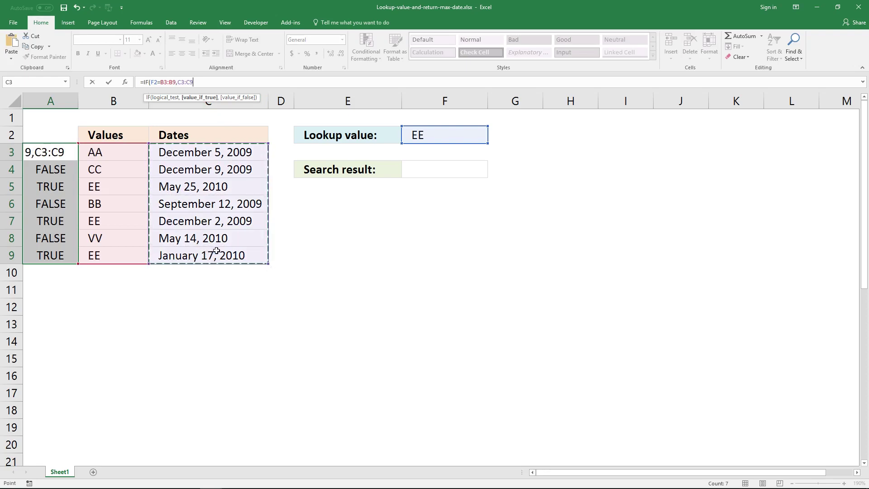
{"action": "type", "text": ","}
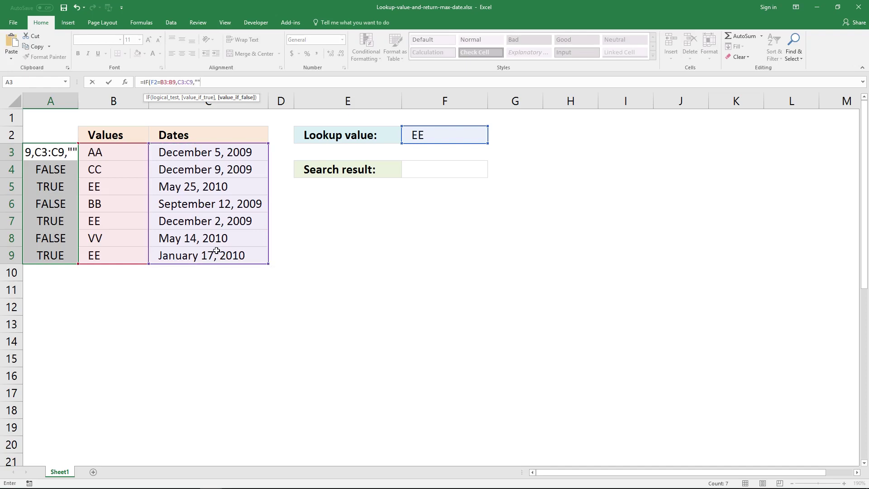
{"action": "type", "text": "\"\")"}
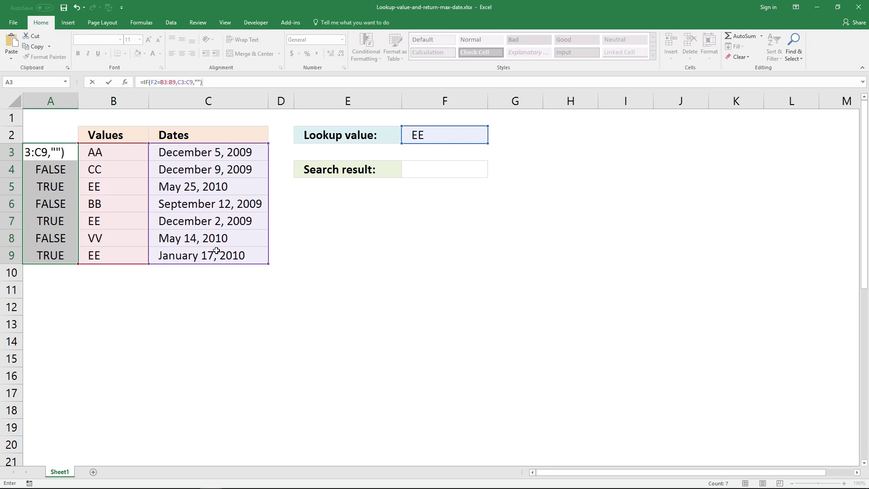
{"action": "key", "text": "ctrl+shift+Return"}
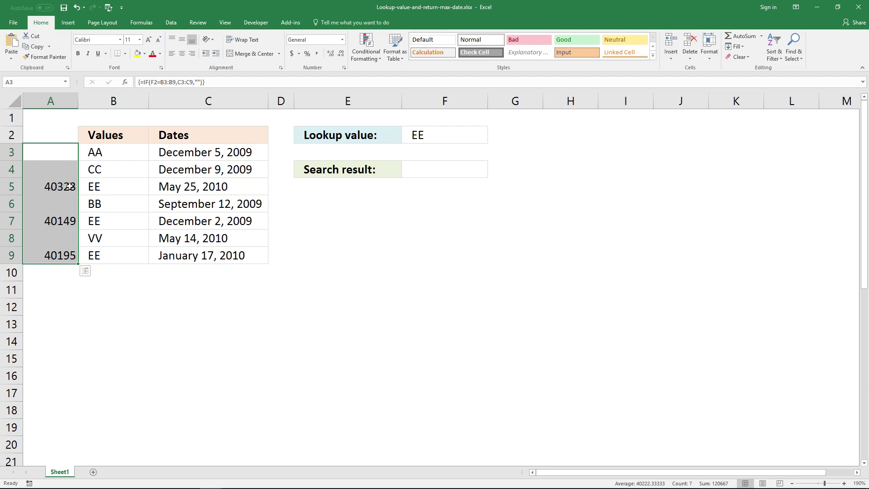
{"action": "left_click", "coordinate": [106, 193]}
{"action": "left_click", "coordinate": [108, 221]}
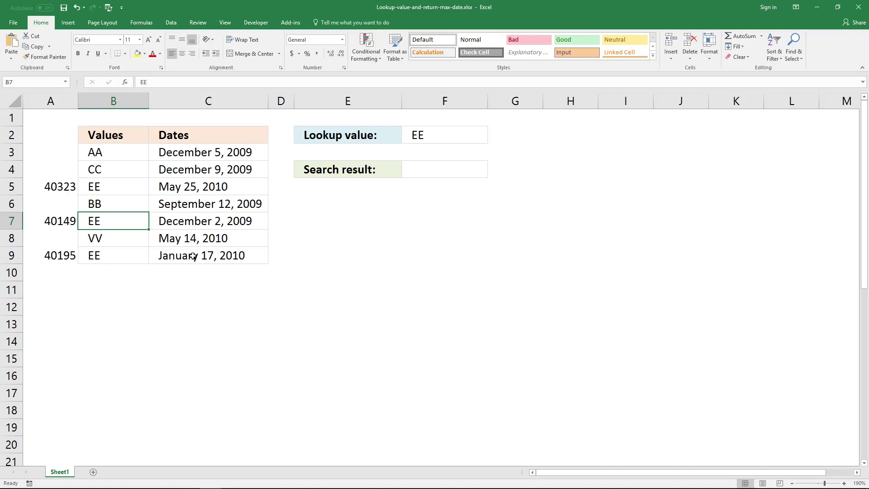
{"action": "left_click", "coordinate": [182, 190]}
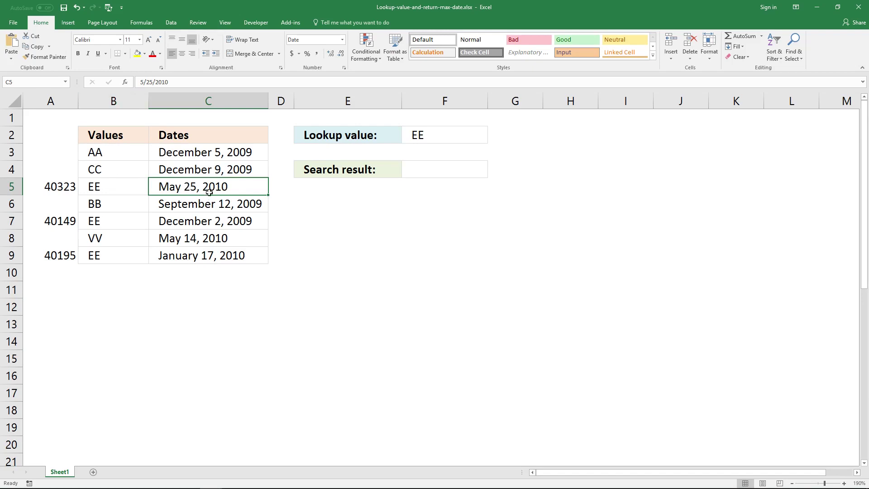
Copy C5's date format onto A3:A9, autofit column A, and compare A5 with C5.
{"action": "left_click", "coordinate": [45, 57]}
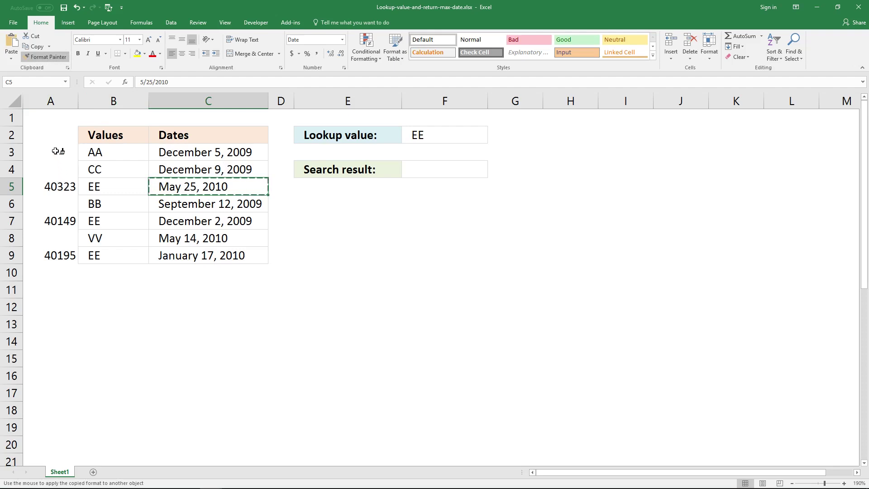
{"action": "left_click_drag", "start_coordinate": [55, 151], "coordinate": [60, 255]}
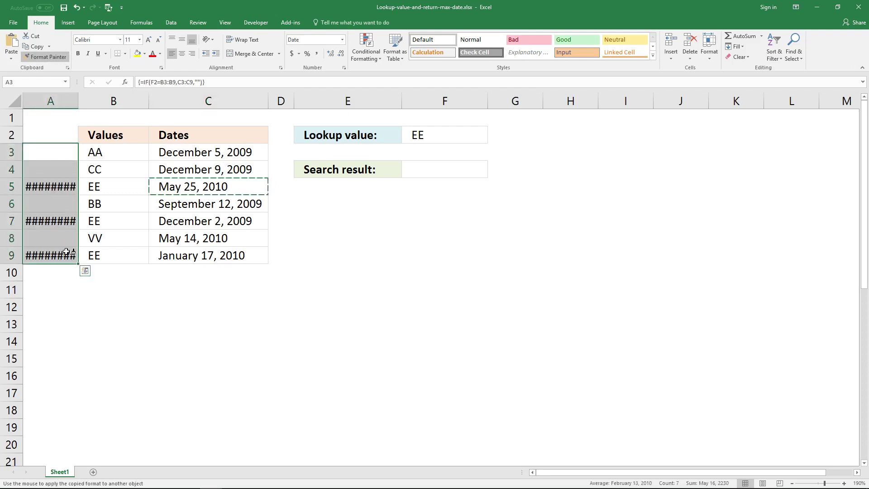
{"action": "double_click", "coordinate": [78, 100]}
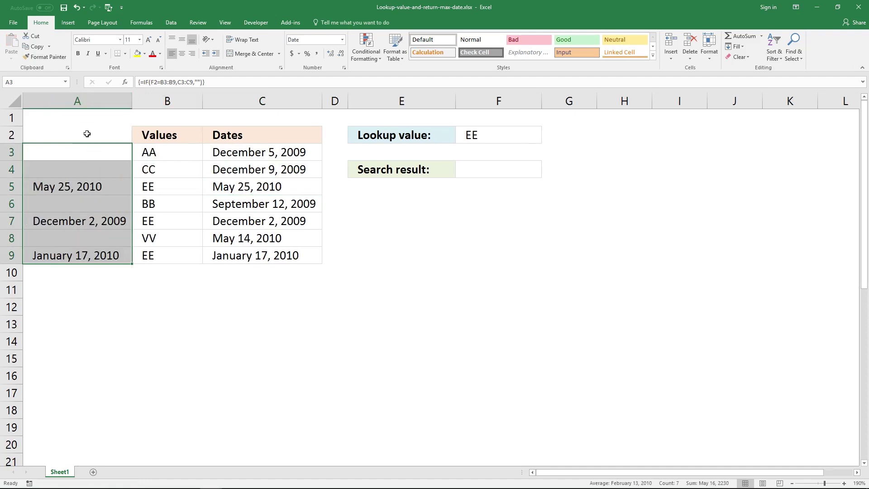
{"action": "left_click", "coordinate": [103, 188]}
{"action": "left_click", "coordinate": [242, 188]}
{"action": "left_click", "coordinate": [105, 189]}
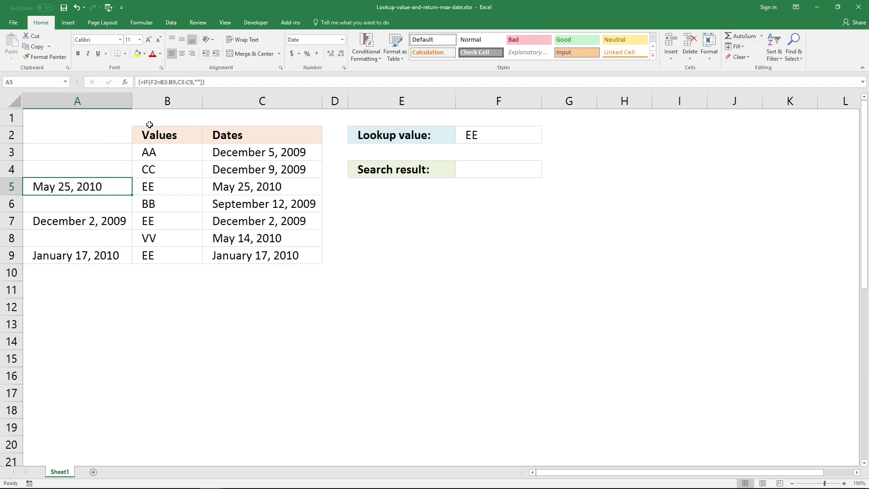
Re-enter A5's IF lookup formula as an array formula with Ctrl+Shift+Enter.
{"action": "left_click", "coordinate": [229, 83]}
{"action": "left_click_drag", "start_coordinate": [229, 83], "coordinate": [144, 83]}
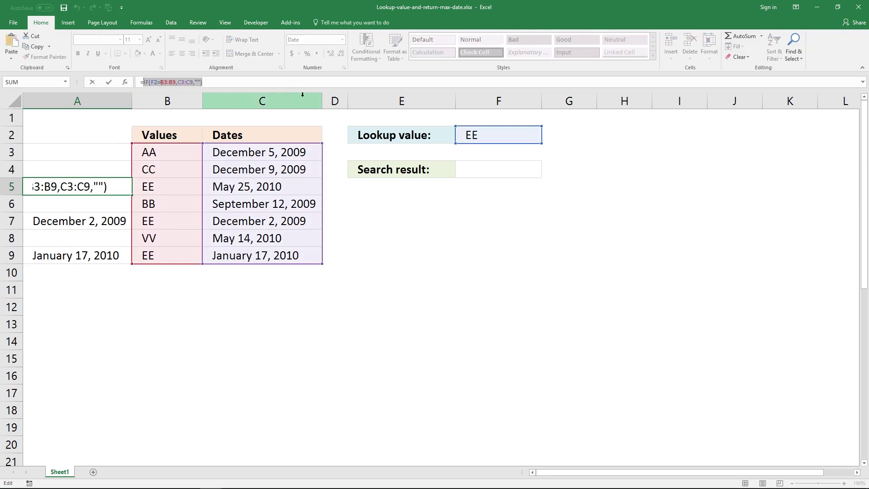
{"action": "key", "text": "ctrl+shift+Return"}
{"action": "left_click", "coordinate": [460, 168]}
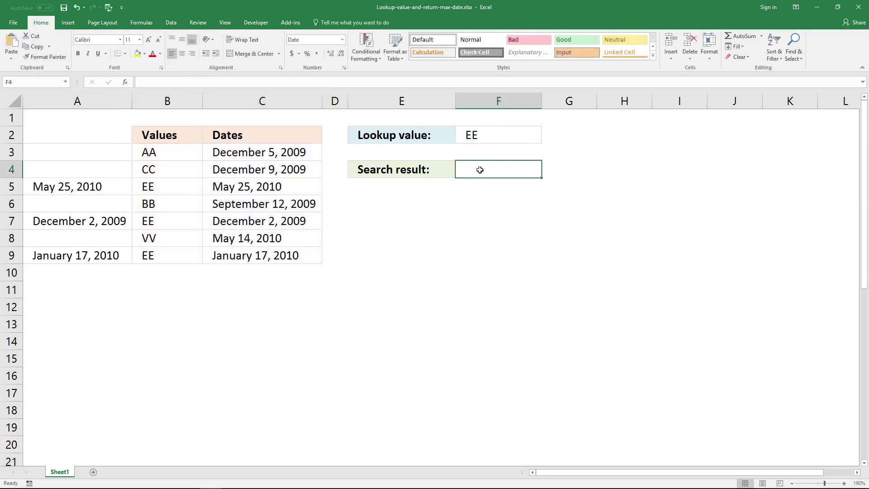
Enter {=MAX(IF(F2=B3:B9,C3:C9,""))} in F4 so it returns May 25, 2010.
{"action": "left_click", "coordinate": [255, 83]}
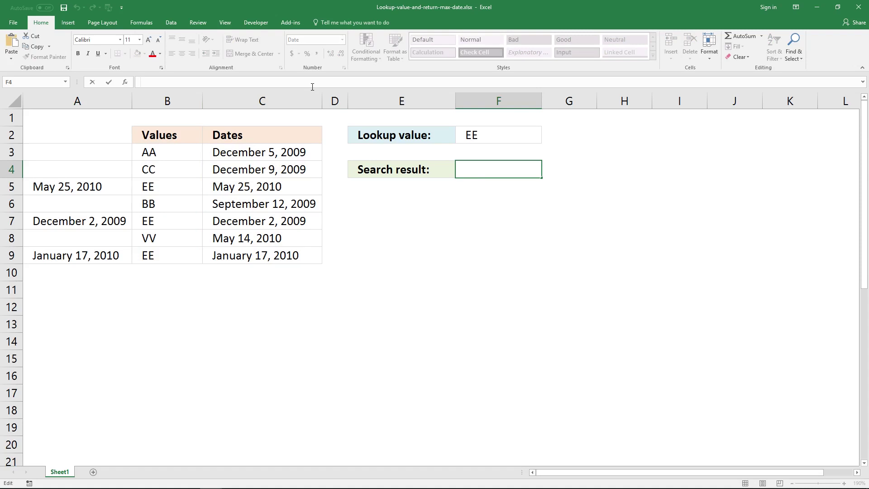
{"action": "type", "text": "=MAX("}
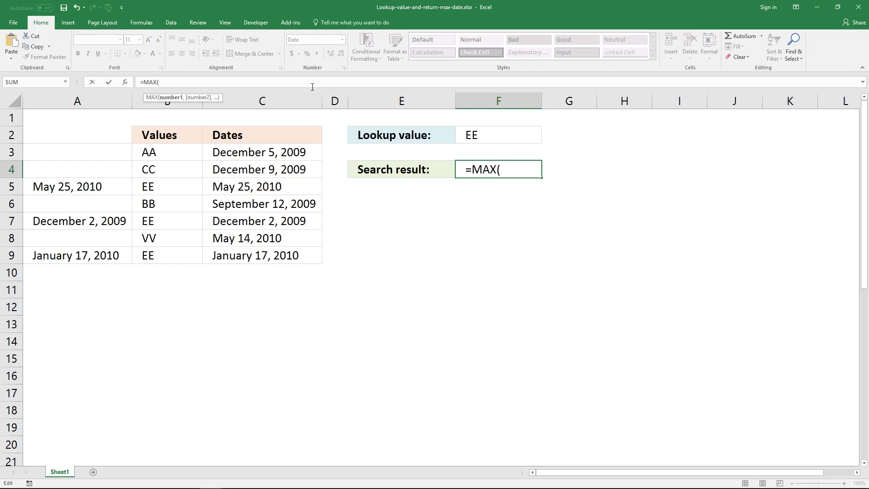
{"action": "type", "text": "IF(F2=B3:B9,C3:C9,\"\")"}
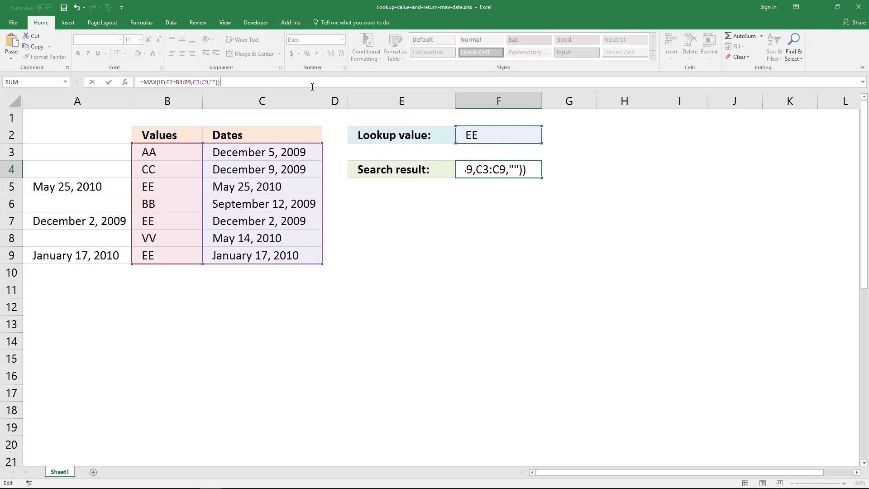
{"action": "key", "text": "ctrl+shift+Return"}
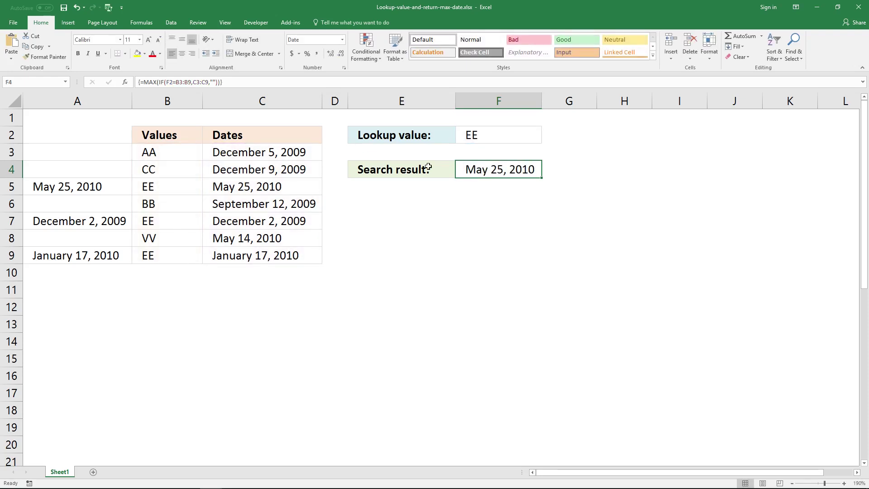
{"action": "left_click", "coordinate": [100, 187]}
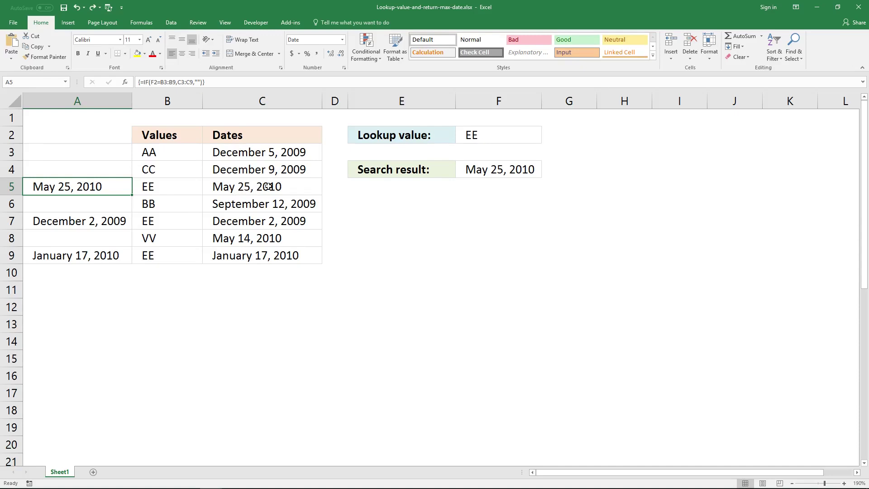
{"action": "left_click", "coordinate": [269, 187]}
{"action": "left_click", "coordinate": [274, 219], "text": "ctrl"}
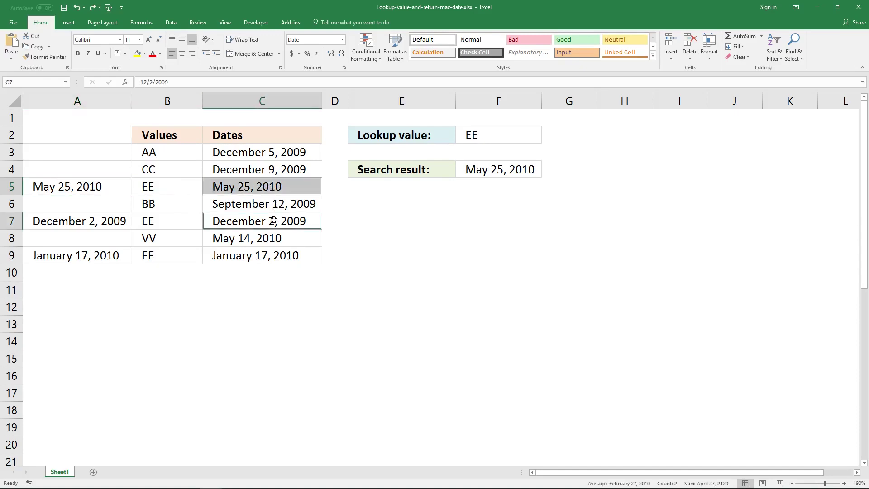
{"action": "left_click", "coordinate": [272, 257], "text": "ctrl"}
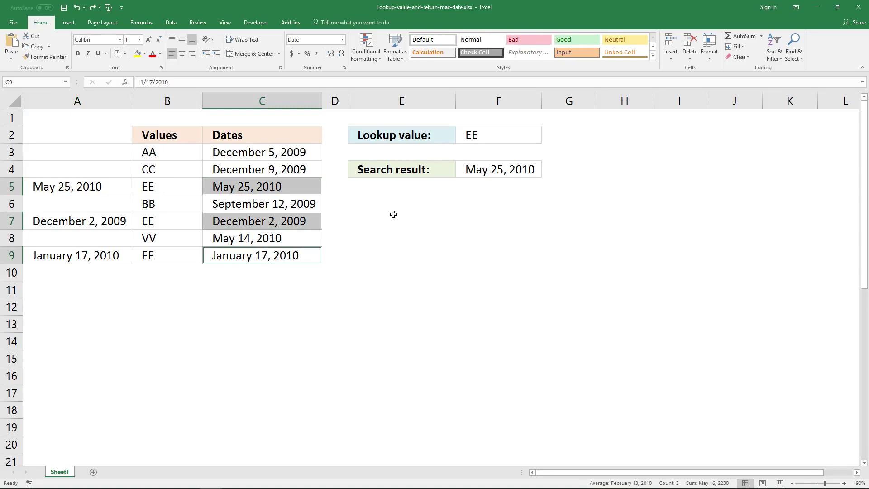
{"action": "left_click", "coordinate": [362, 222], "text": "shift"}
{"action": "left_click", "coordinate": [364, 223]}
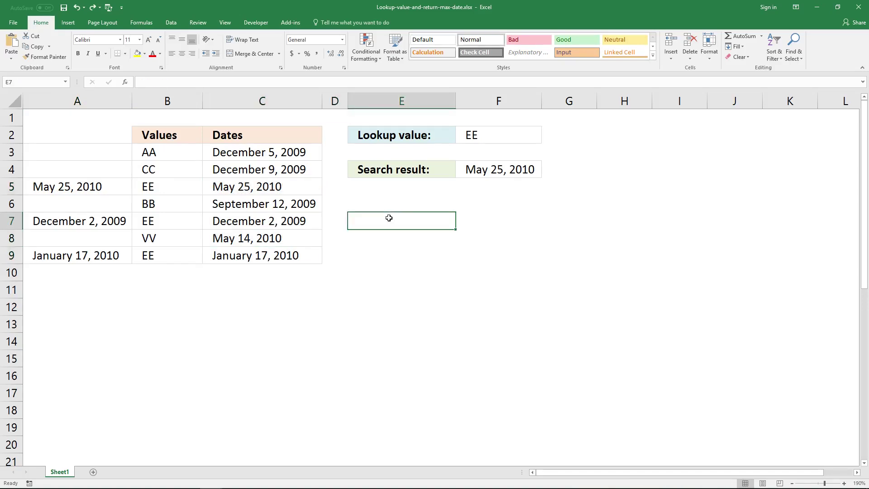
{"action": "left_click", "coordinate": [470, 200]}
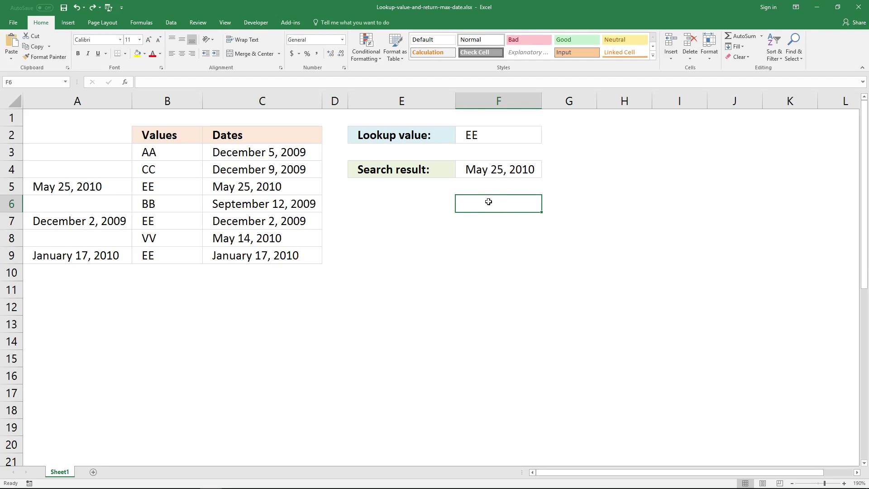
Enter =MAX(INDEX((B3:B9=F2)*C3:C9,)) in F6 as a normal formula, returning 40323.
{"action": "type", "text": "=MAX"}
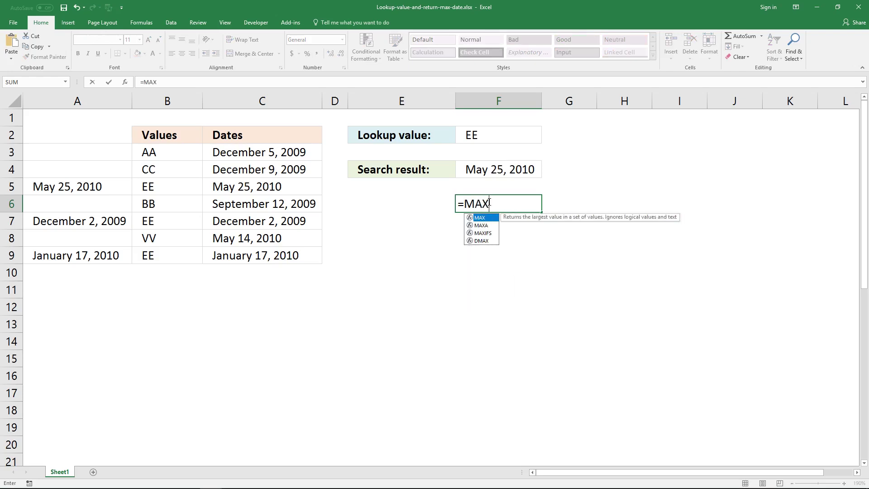
{"action": "type", "text": "(INDEX("}
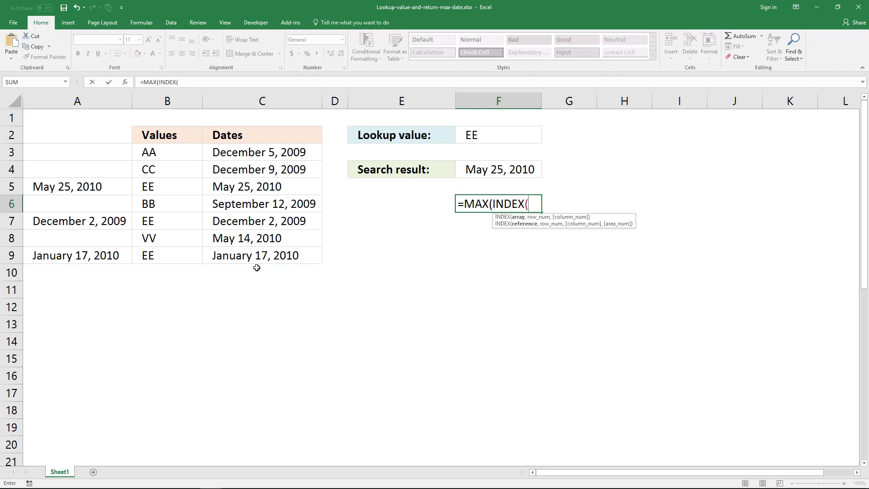
{"action": "left_click_drag", "start_coordinate": [173, 253], "coordinate": [173, 152]}
{"action": "type", "text": "="}
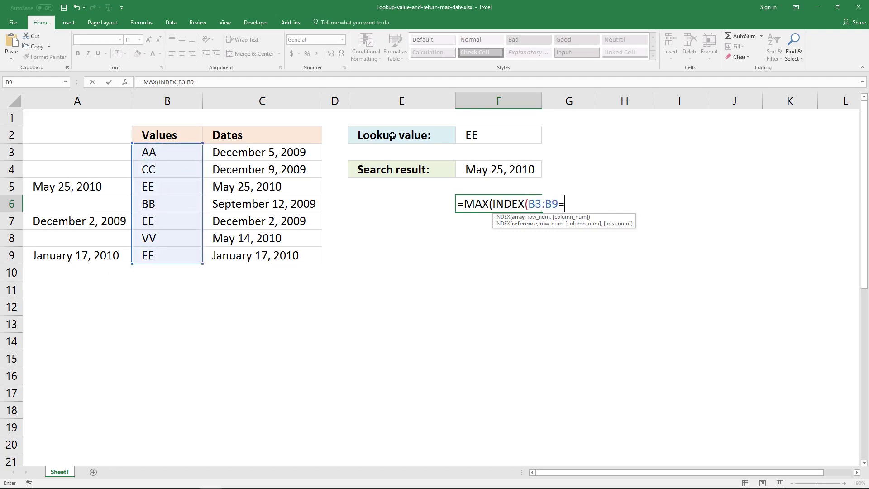
{"action": "left_click", "coordinate": [478, 132]}
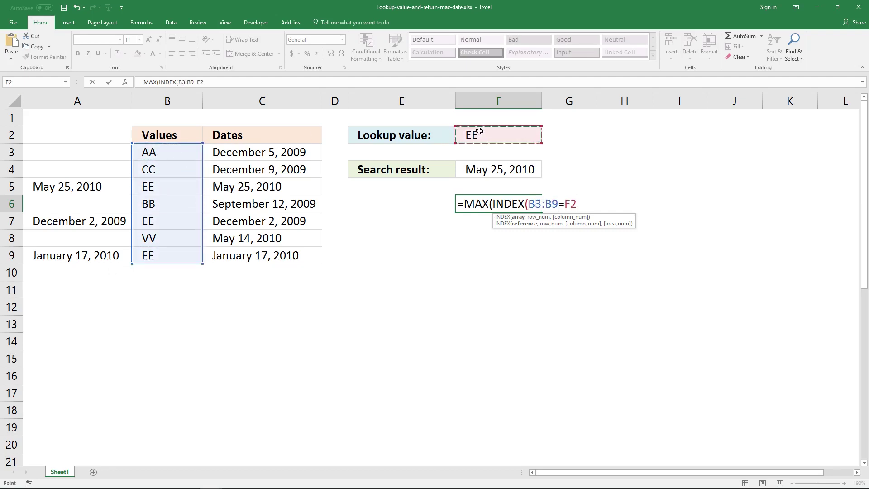
{"action": "left_click", "coordinate": [180, 82]}
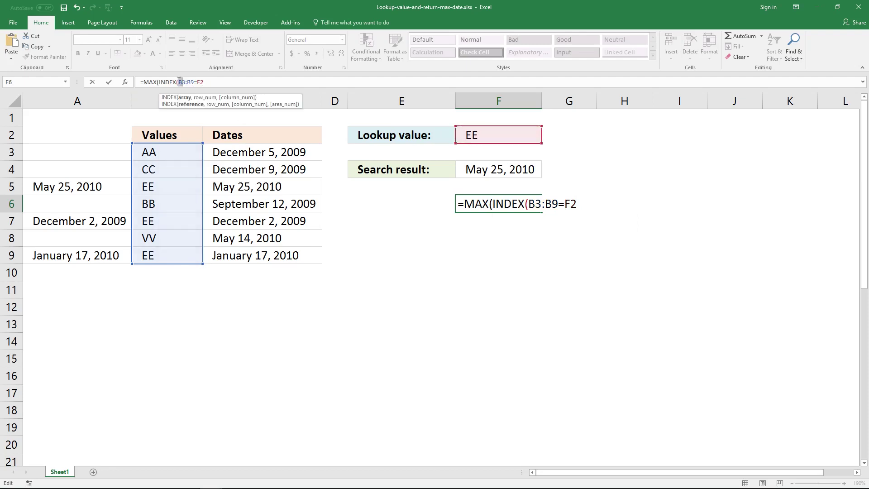
{"action": "type", "text": "("}
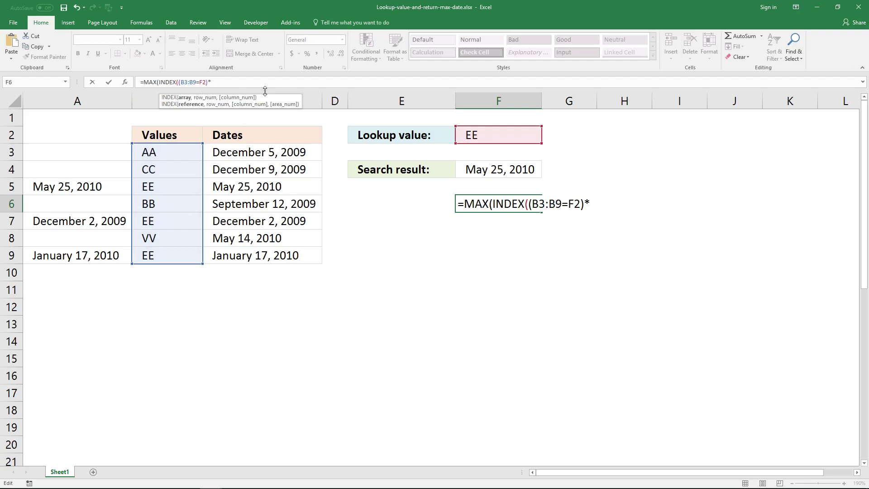
{"action": "left_click_drag", "start_coordinate": [270, 148], "coordinate": [264, 251]}
{"action": "type", "text": ","}
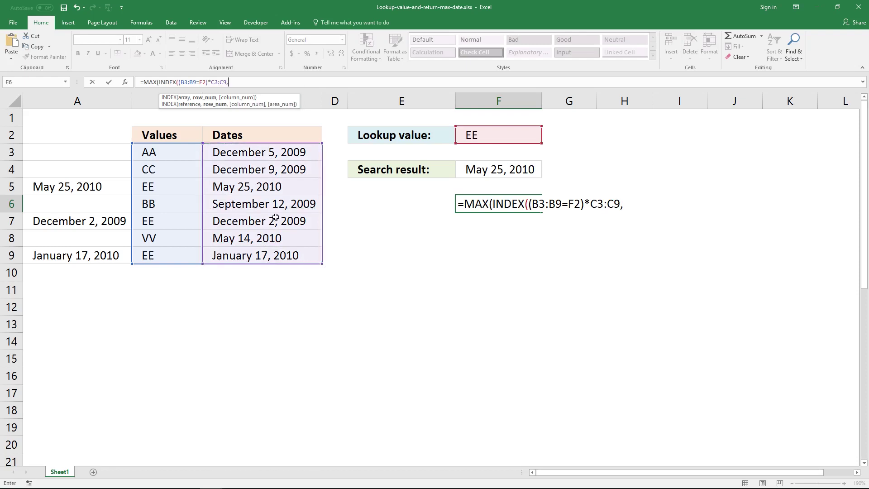
{"action": "type", "text": ")"}
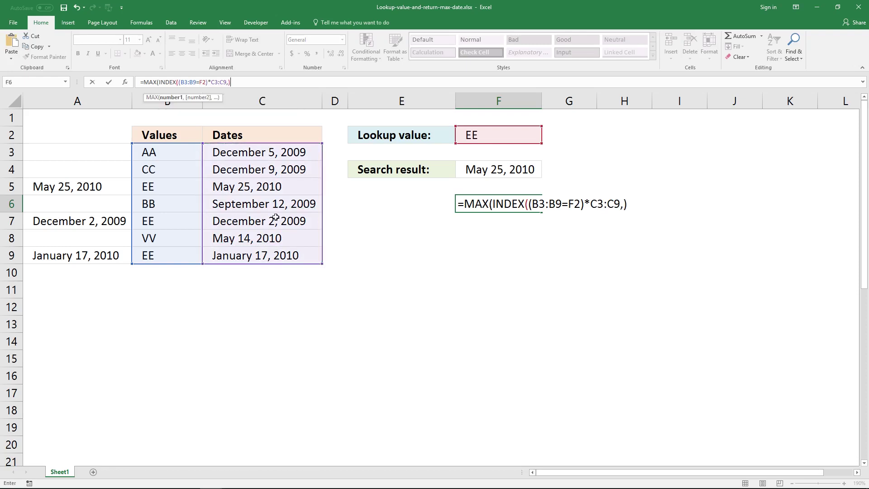
{"action": "type", "text": ")"}
{"action": "key", "text": "Return"}
Paint F4's date format onto F6 so it reads May 25, 2010, then begin =MAX in F8.
{"action": "left_click", "coordinate": [480, 175]}
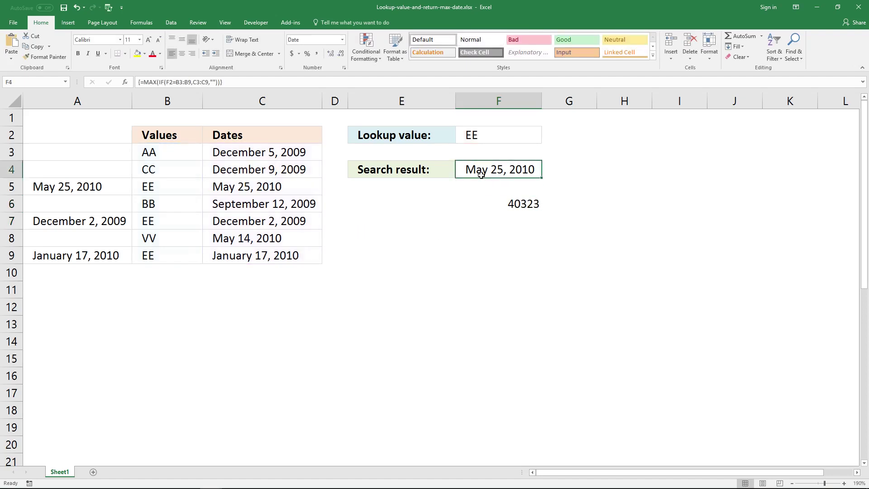
{"action": "left_click", "coordinate": [45, 57]}
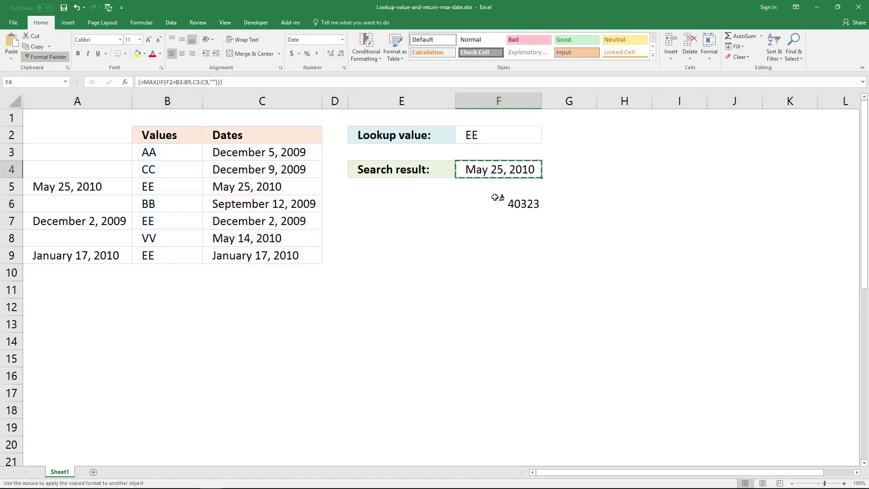
{"action": "left_click", "coordinate": [475, 203]}
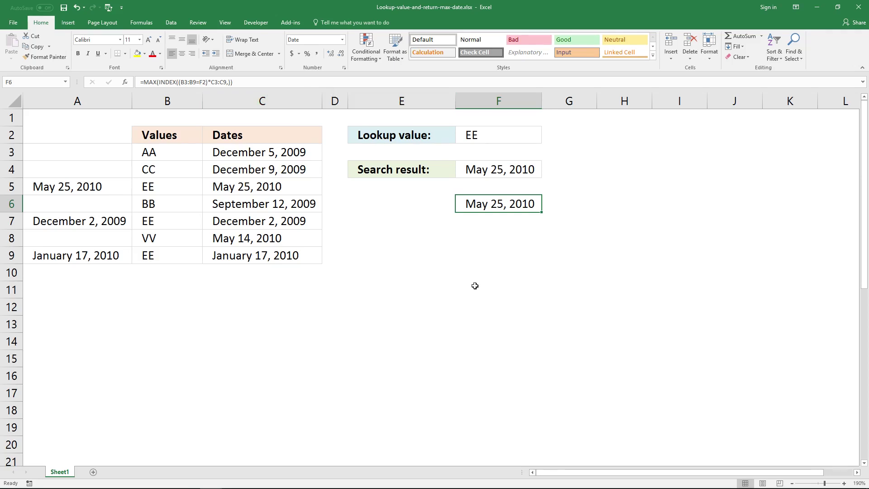
{"action": "left_click", "coordinate": [485, 237]}
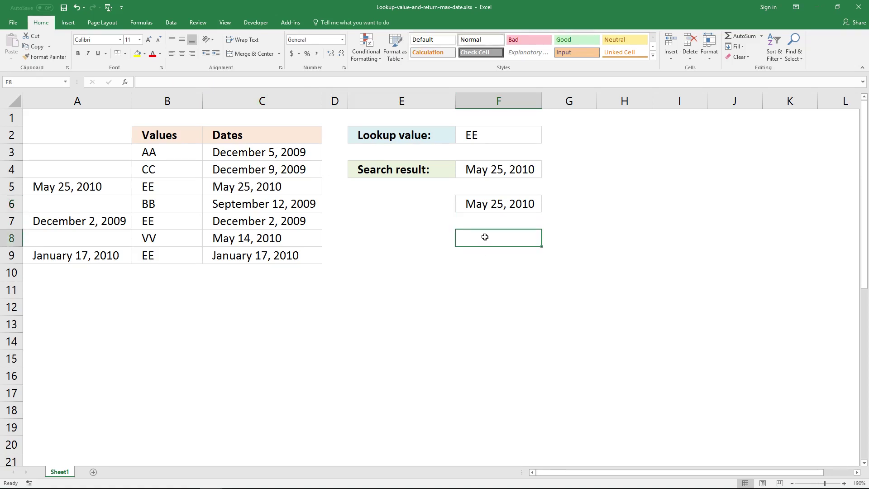
{"action": "type", "text": "="}
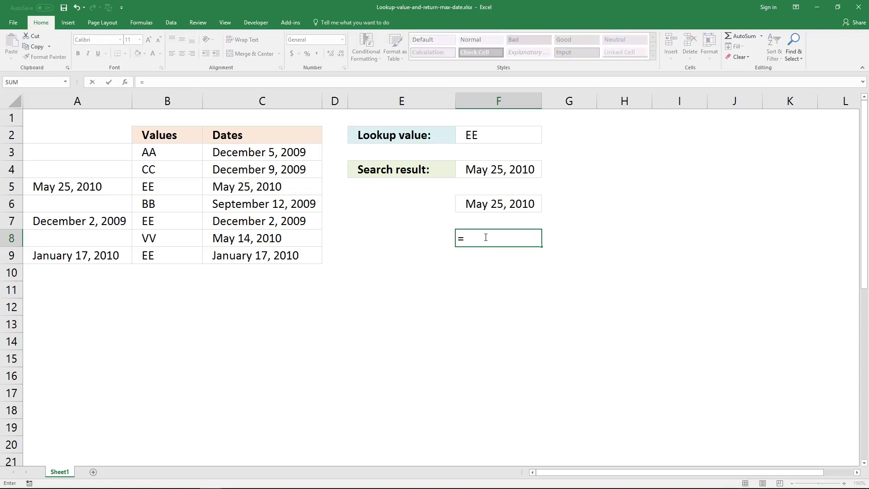